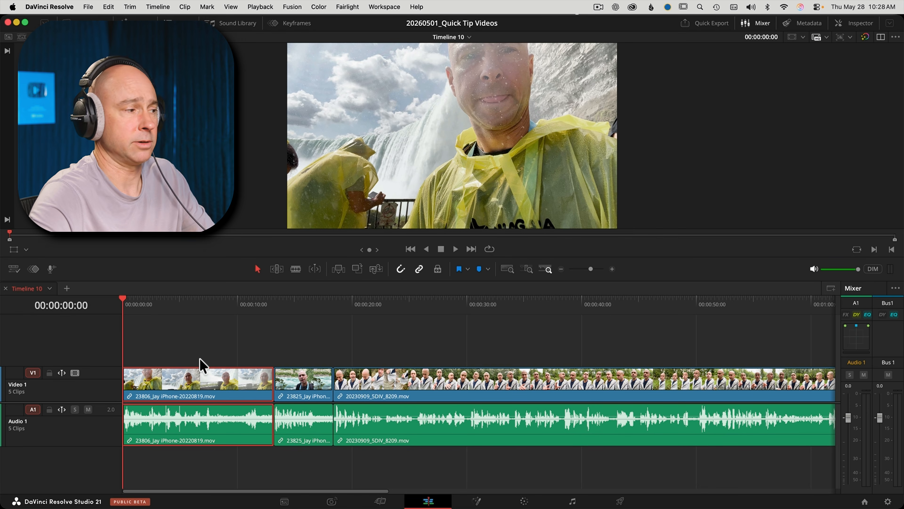
Play the opening of the first clip to hear its untreated audio, and return the playhead to the timeline start.
key(space)
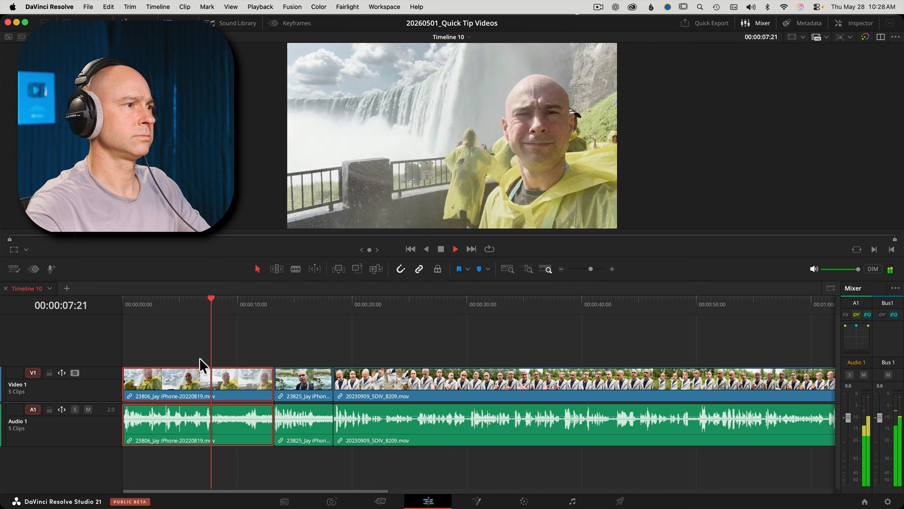
key(space)
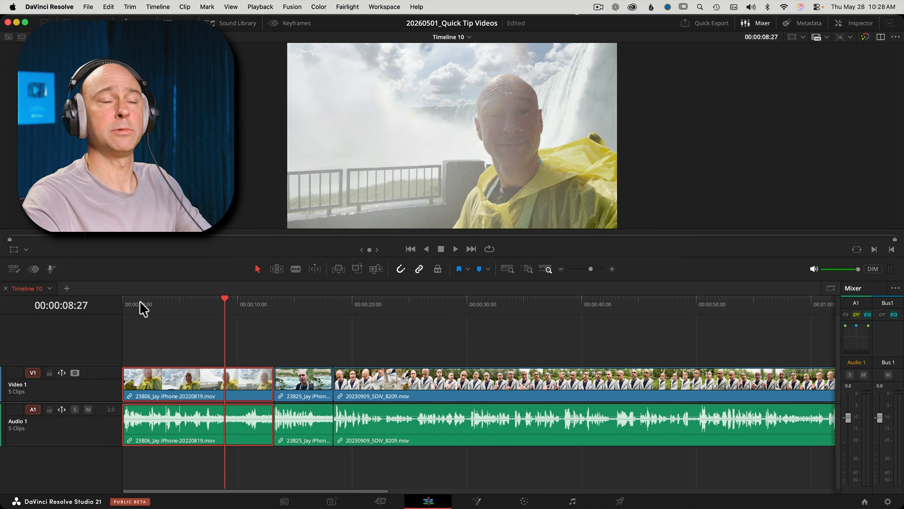
key(Home)
click(100, 434)
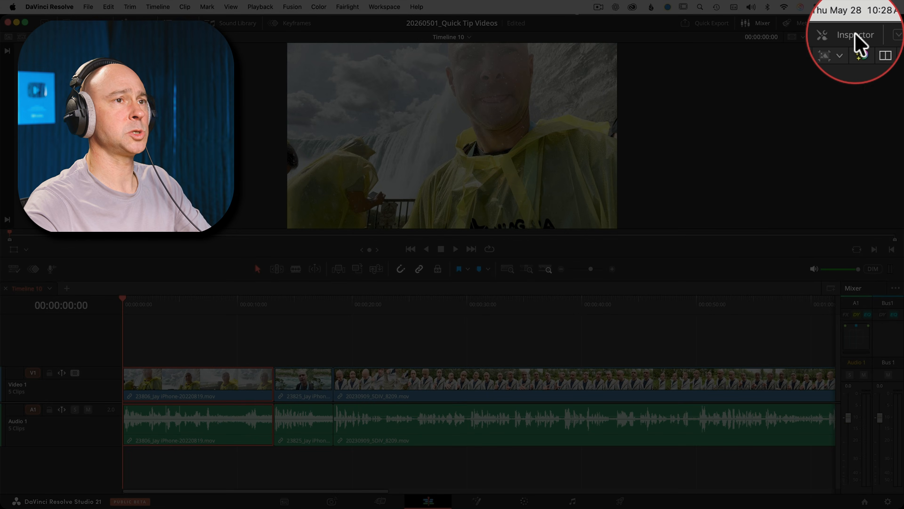
Show the first clip's audio properties, enable AI Voice Isolation and set its Amount to 0.
click(861, 23)
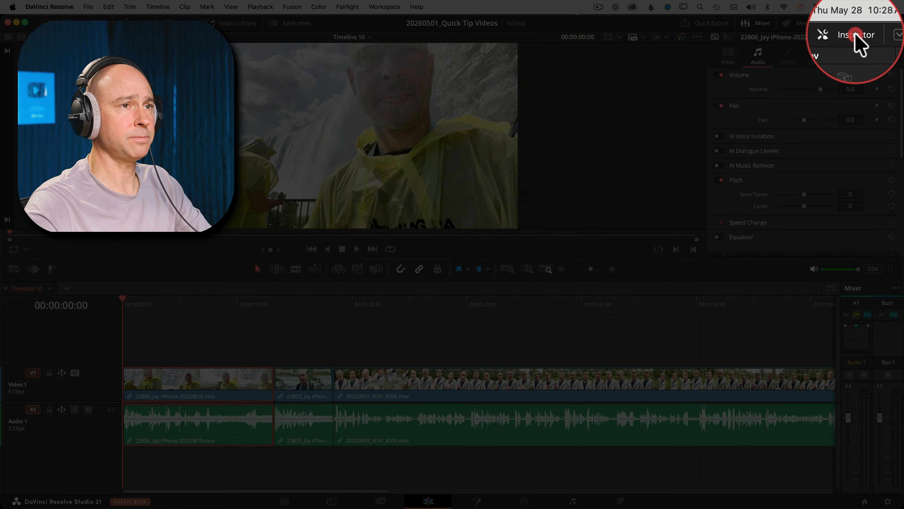
click(758, 54)
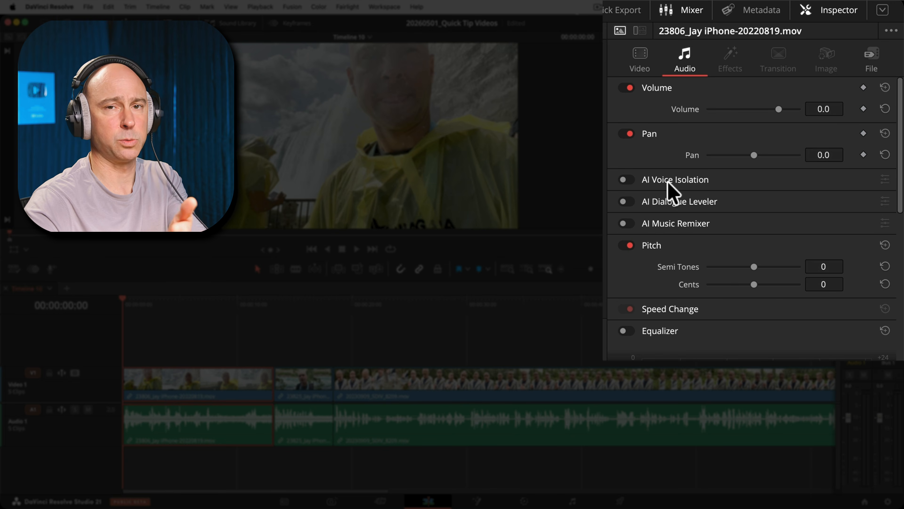
click(626, 181)
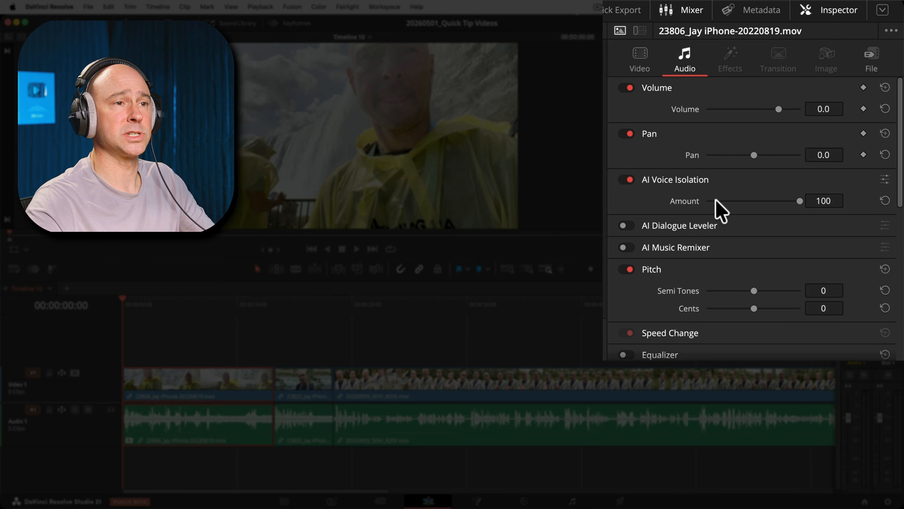
drag(801, 201, 685, 202)
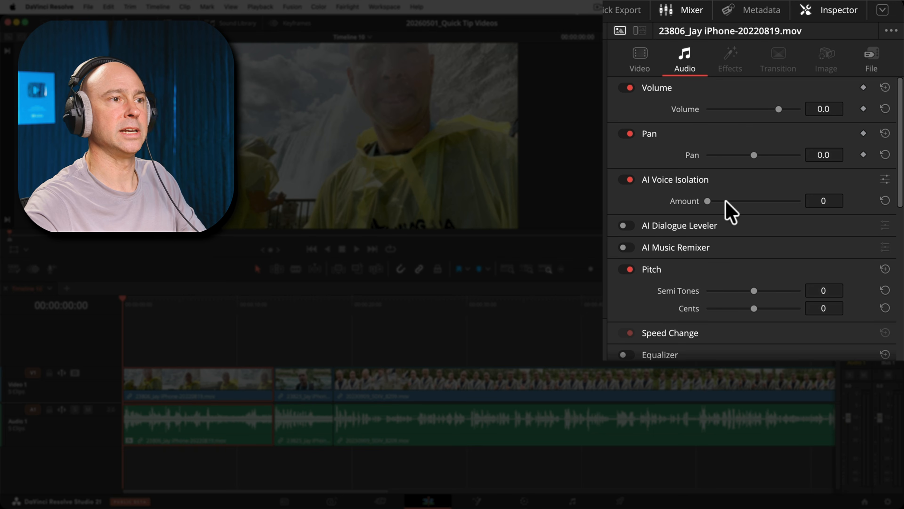
Open the first clip's separate AI Voice Isolation controls beside the viewer and raise Amount to 100 while auditioning the clip.
click(885, 180)
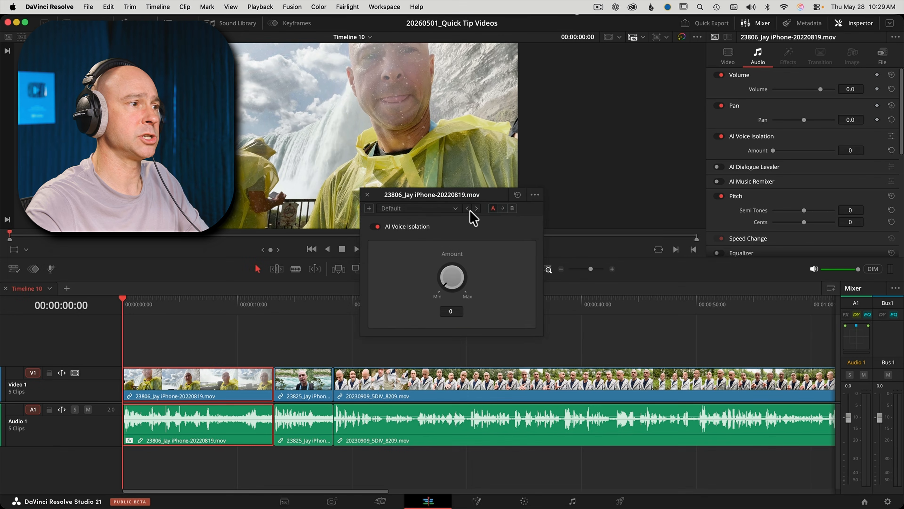
drag(489, 192, 649, 76)
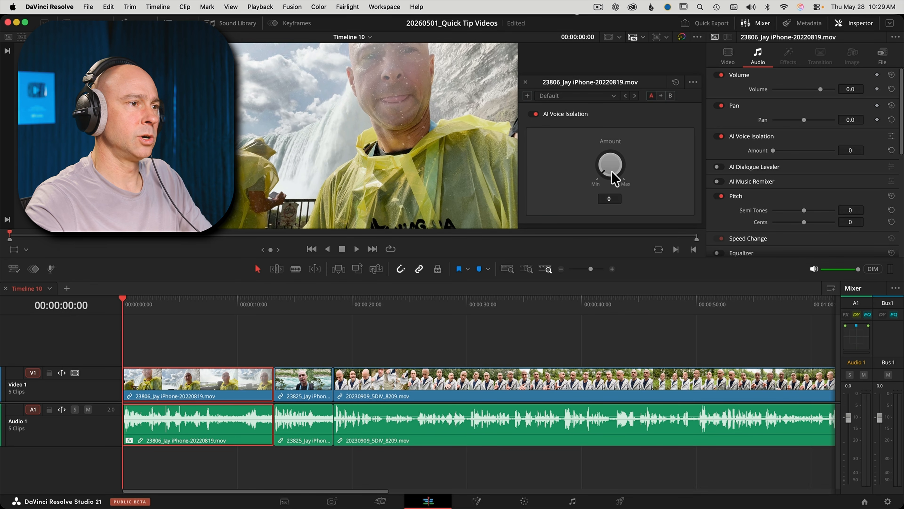
drag(608, 167, 512, 176)
key(space)
drag(609, 164, 680, 194)
click(128, 308)
click(760, 242)
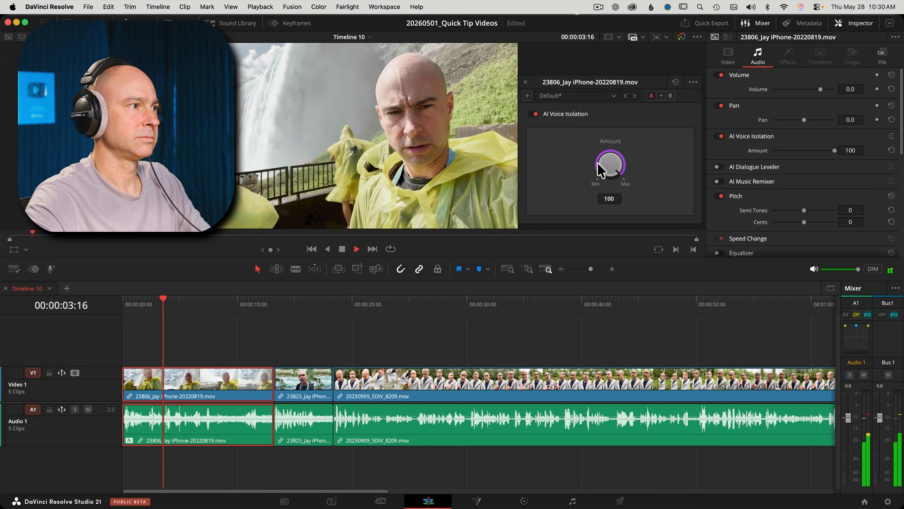
key(space)
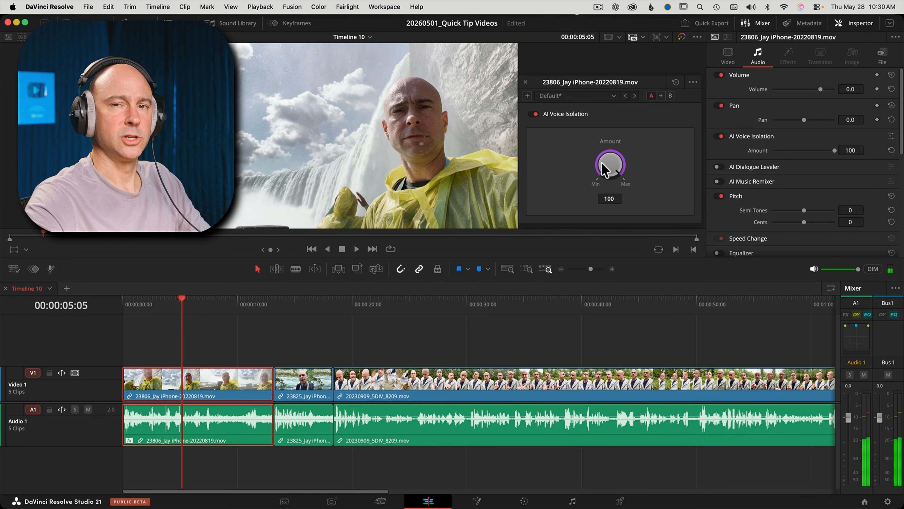
key(super+s)
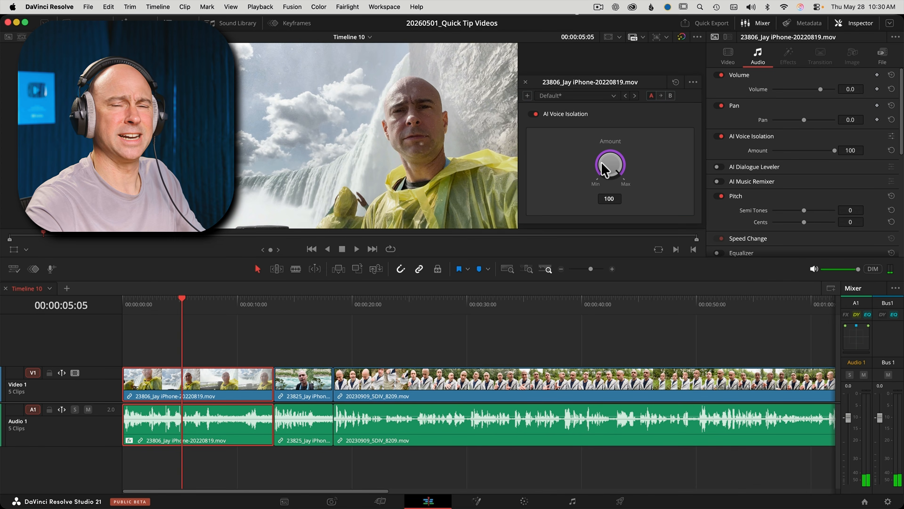
Set the first clip's AI Voice Isolation Amount to 40 and play the clip from its start.
drag(615, 168, 531, 178)
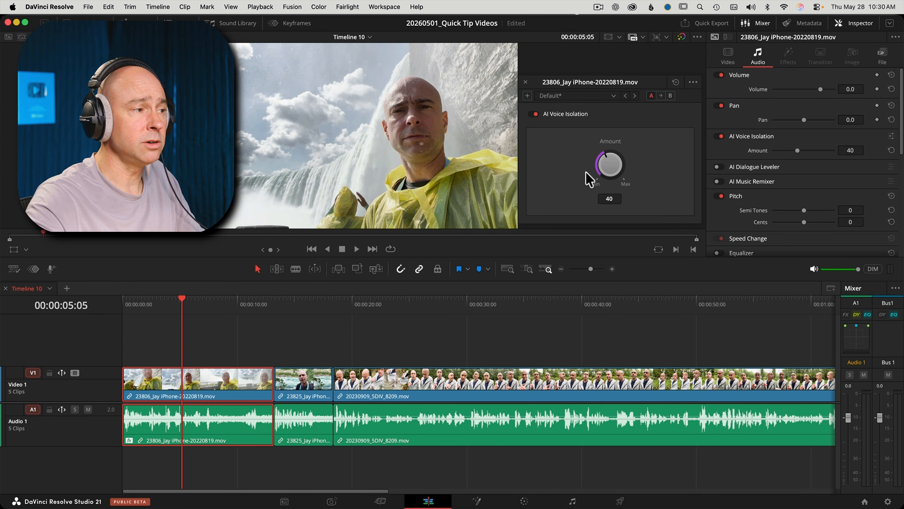
click(140, 307)
drag(110, 307, 105, 308)
key(space)
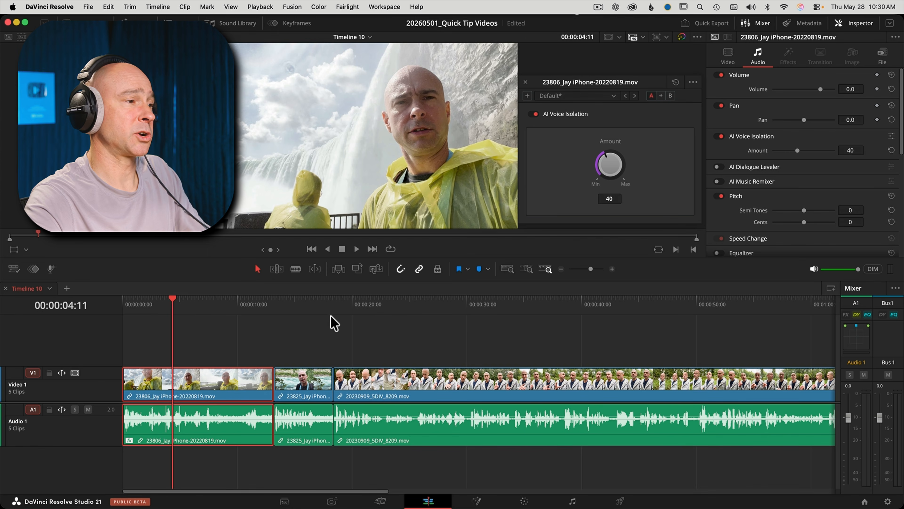
Close the AI Voice Isolation controls, play the second clip's untreated audio from its start, and return the playhead there.
click(276, 304)
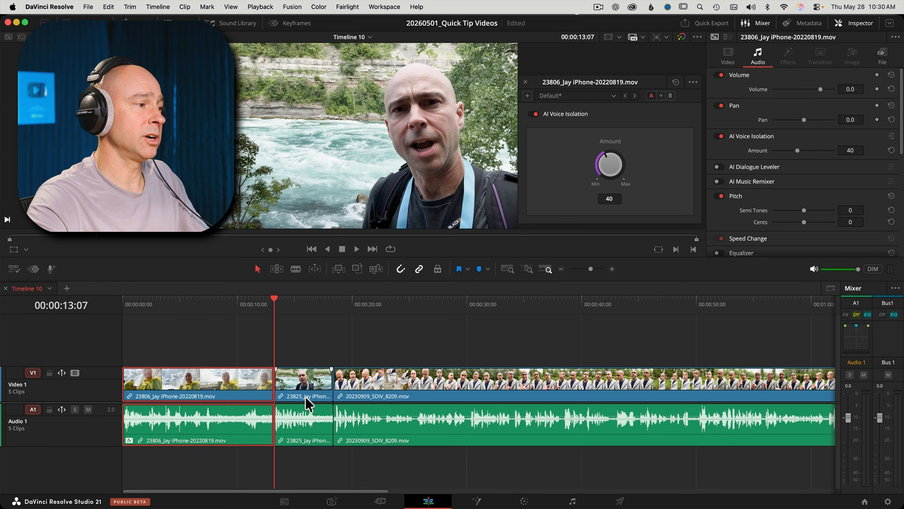
click(303, 389)
click(334, 332)
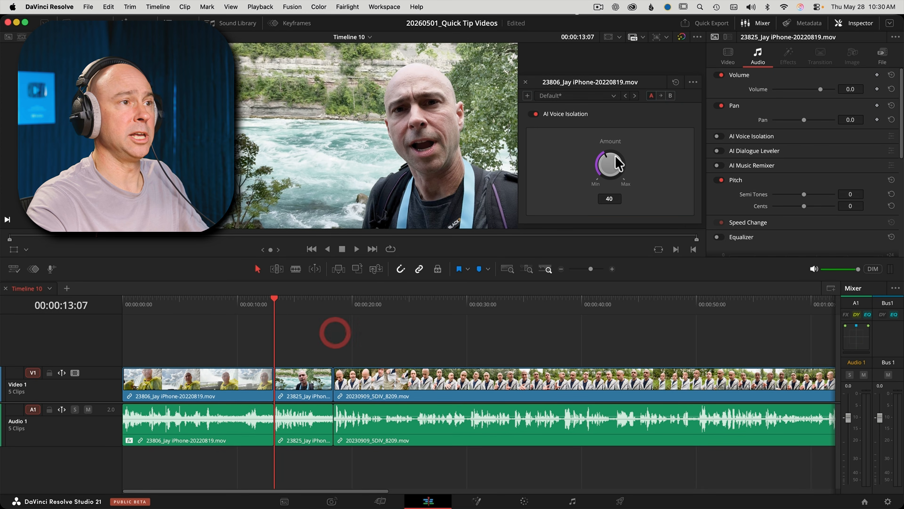
click(525, 82)
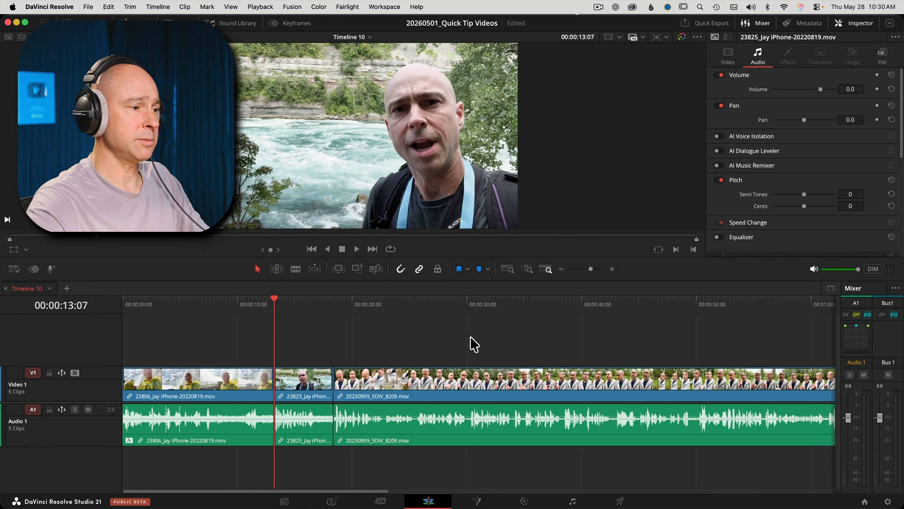
key(space)
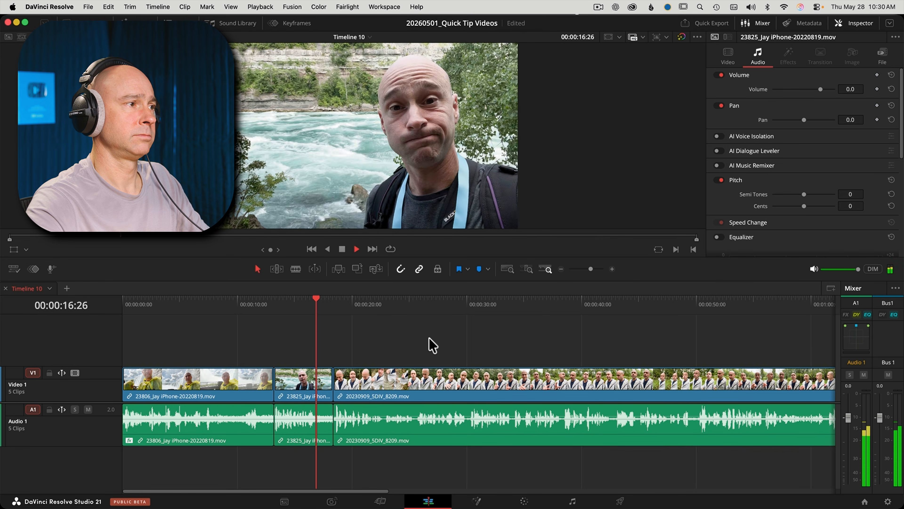
click(277, 306)
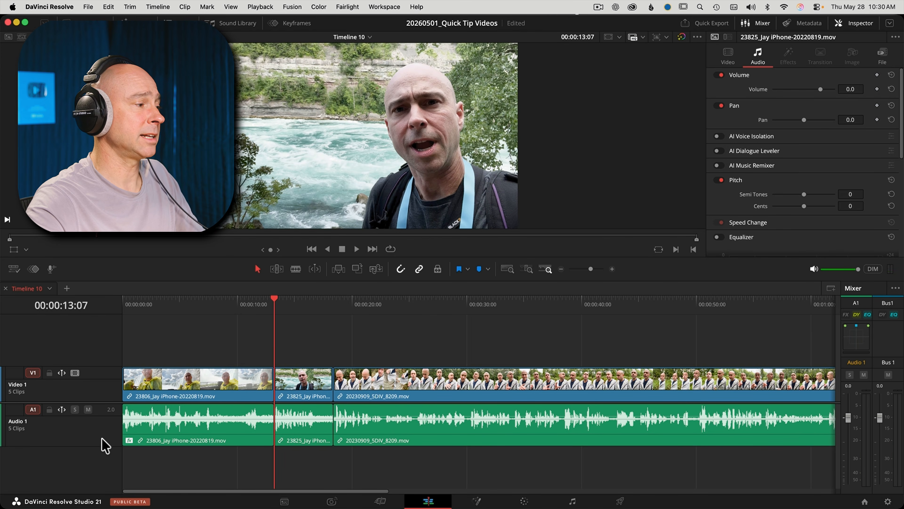
Show the properties of the Audio 1 track and enable AI Voice Isolation for the whole track.
click(71, 431)
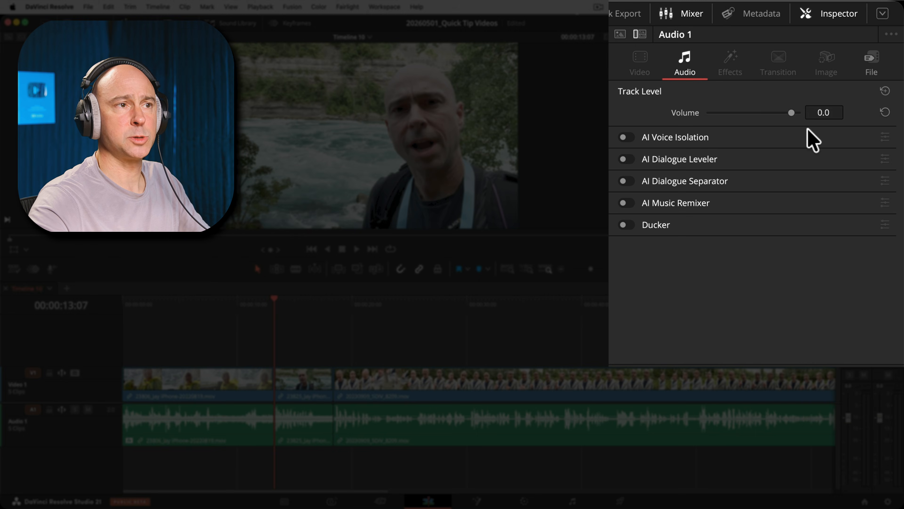
click(754, 103)
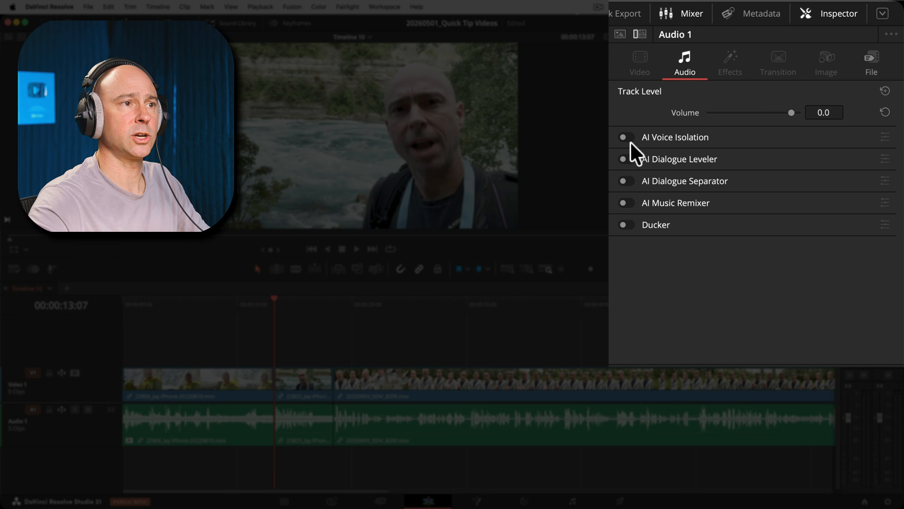
click(625, 137)
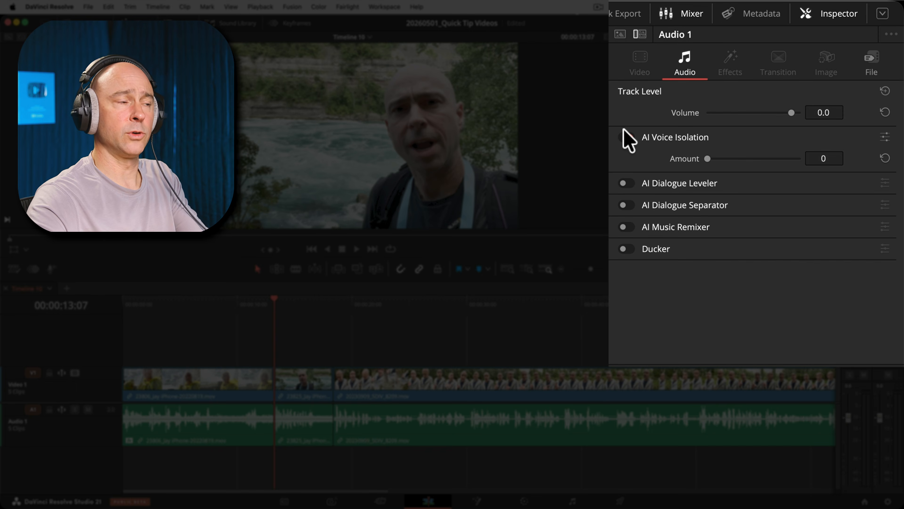
Compare the second clip's audio properties with the Audio 1 track's, ending on the track properties.
click(297, 429)
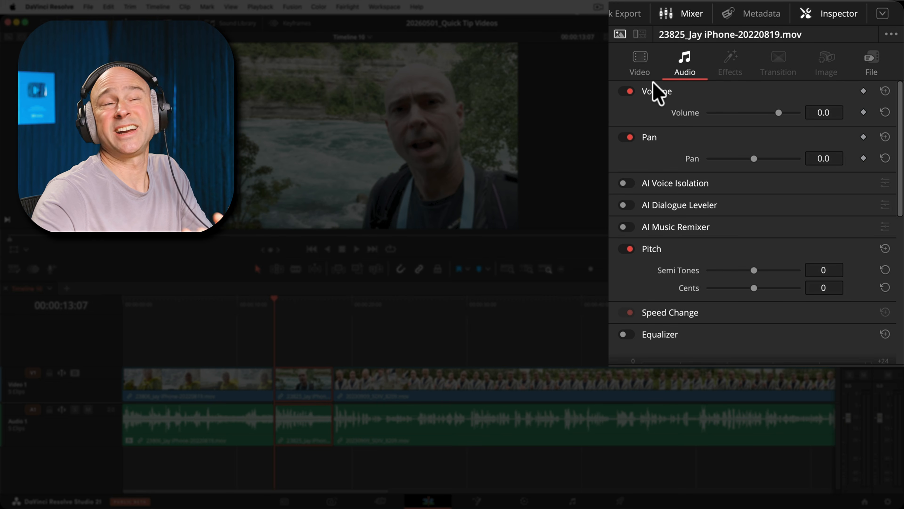
click(622, 34)
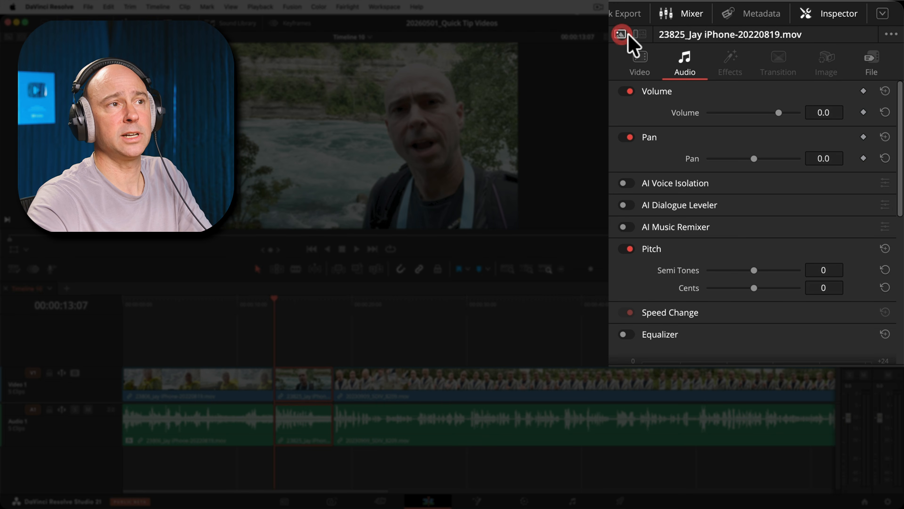
click(639, 34)
click(621, 35)
click(638, 35)
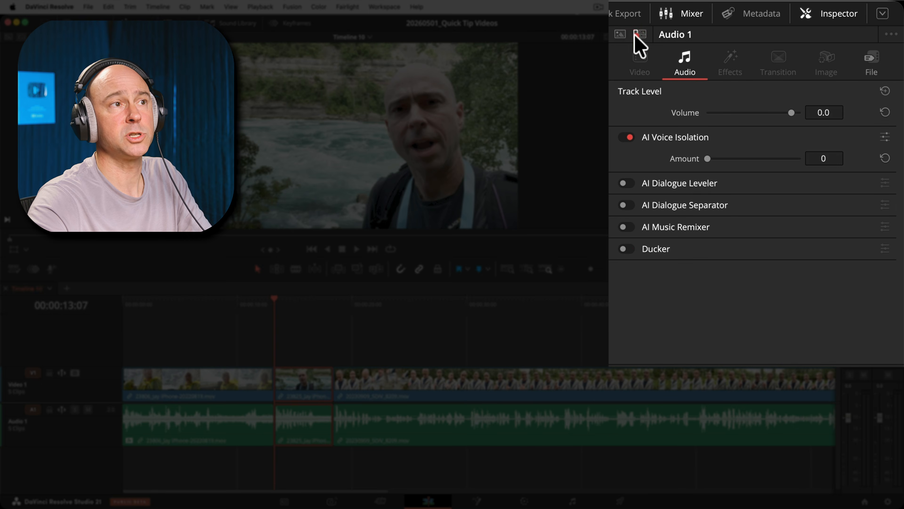
click(620, 35)
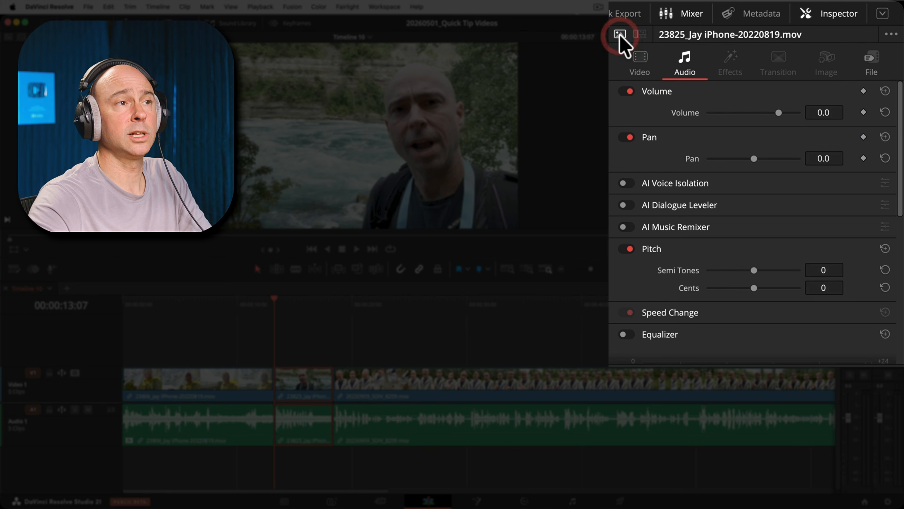
click(639, 34)
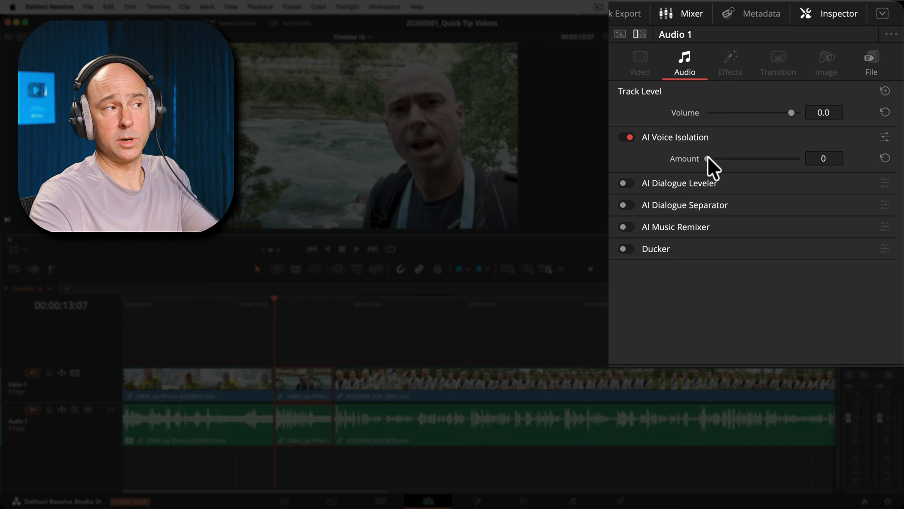
Set the Audio 1 track's AI Voice Isolation Amount to 40 and play the second clip to audition it.
drag(709, 158, 743, 159)
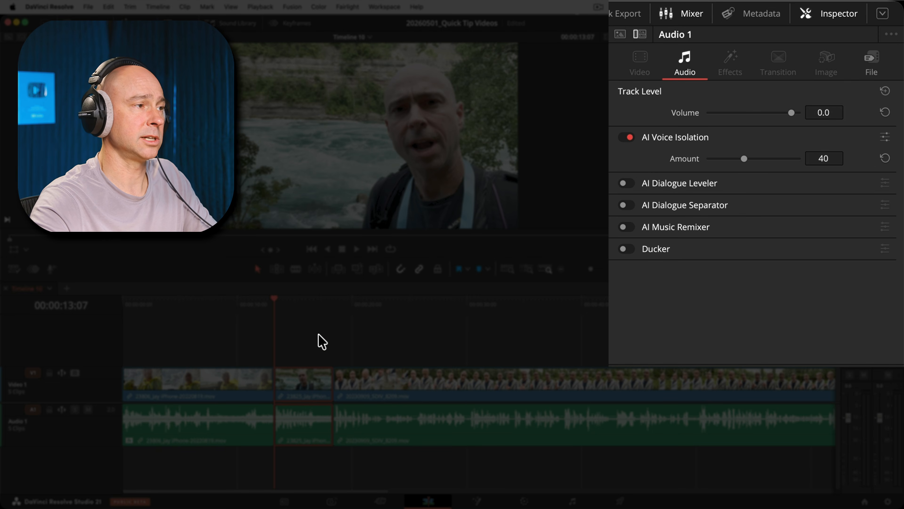
key(space)
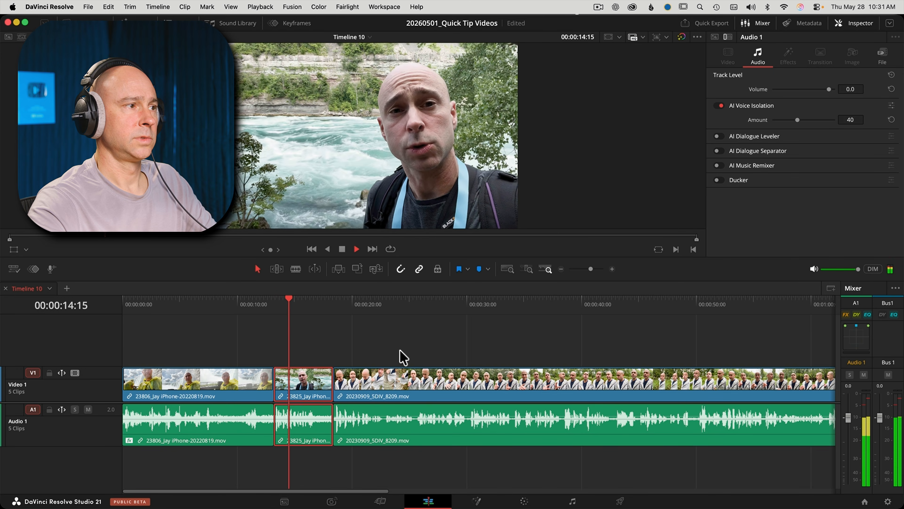
key(space)
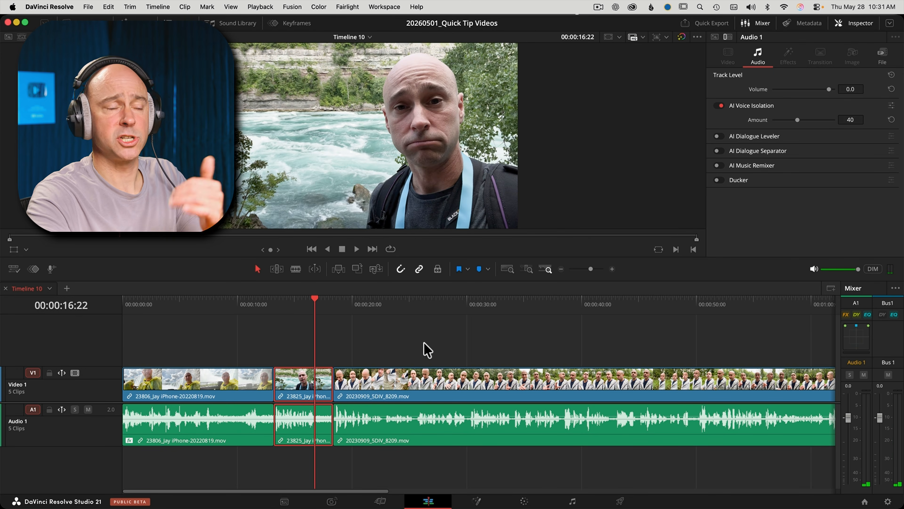
Turn off AI Voice Isolation on the Audio 1 track and play the opening of the third clip.
click(343, 305)
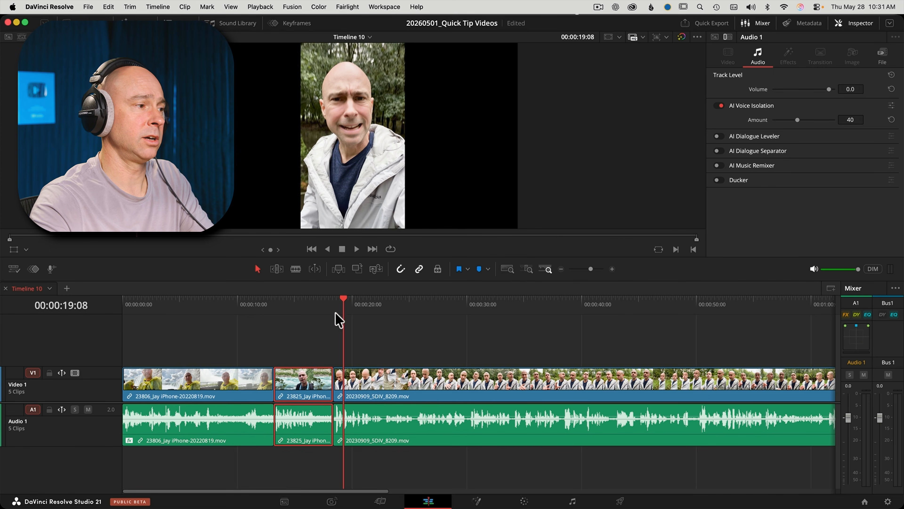
click(336, 307)
click(311, 342)
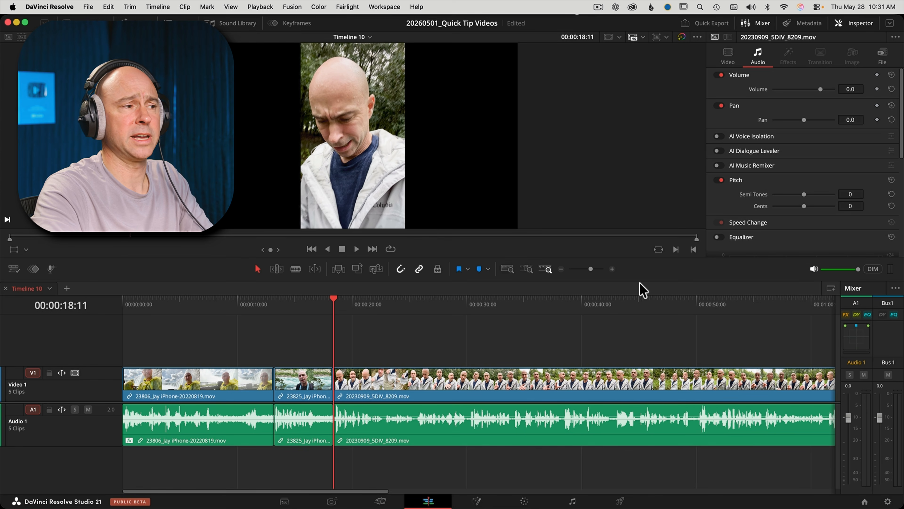
click(81, 438)
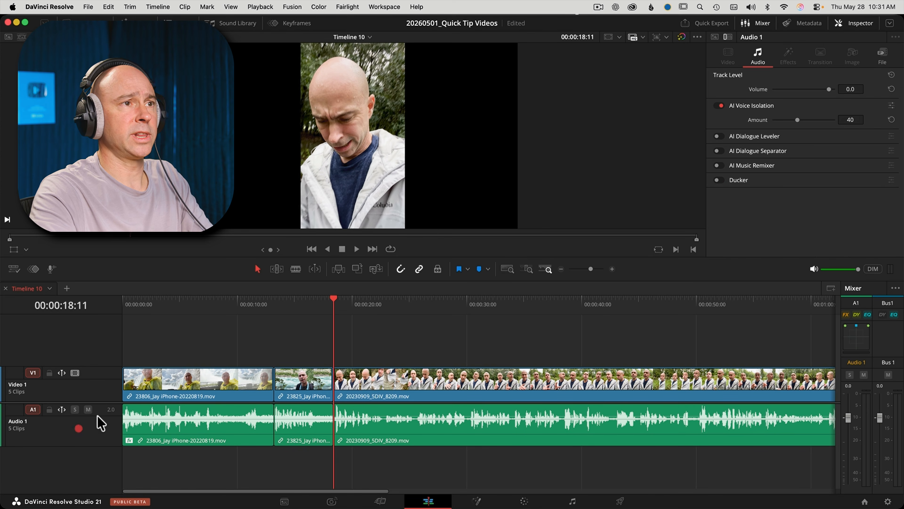
click(718, 106)
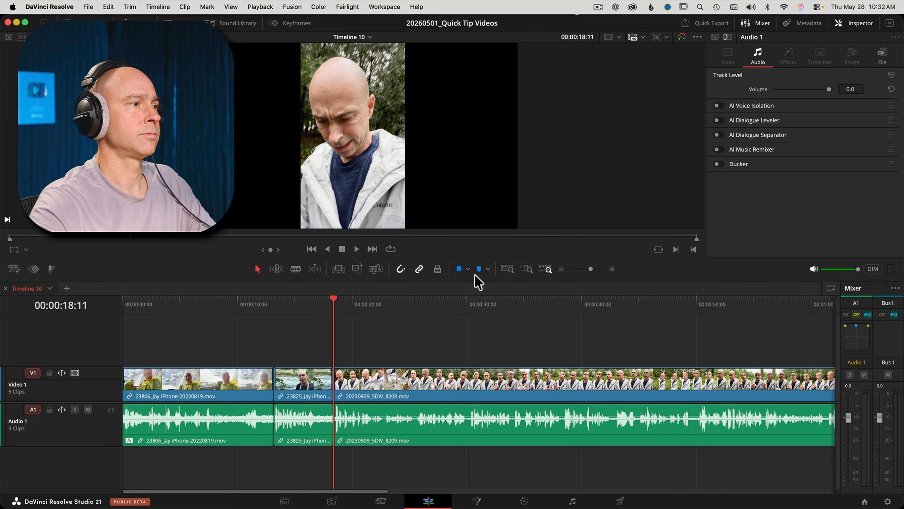
key(space)
key(space)
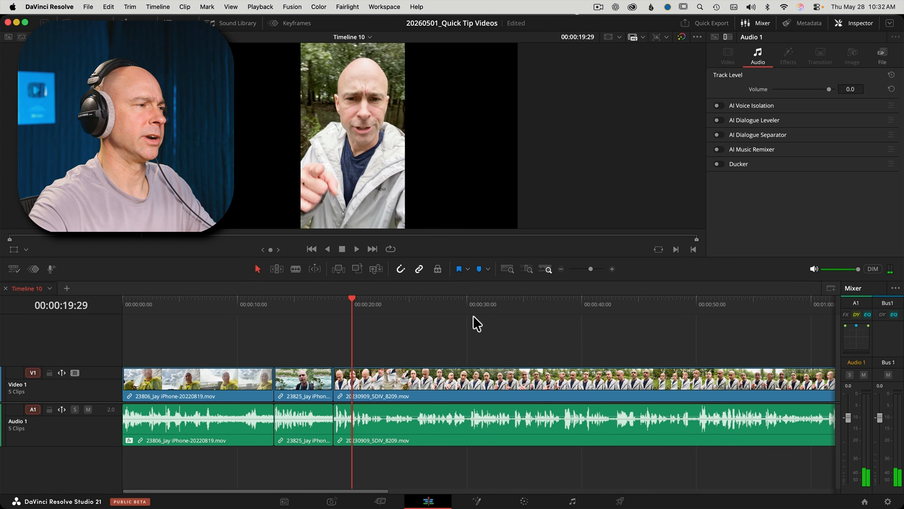
Audition the third clip unprocessed, then with AI Voice Isolation enabled on the Audio 1 track at an Amount of 83.
key(space)
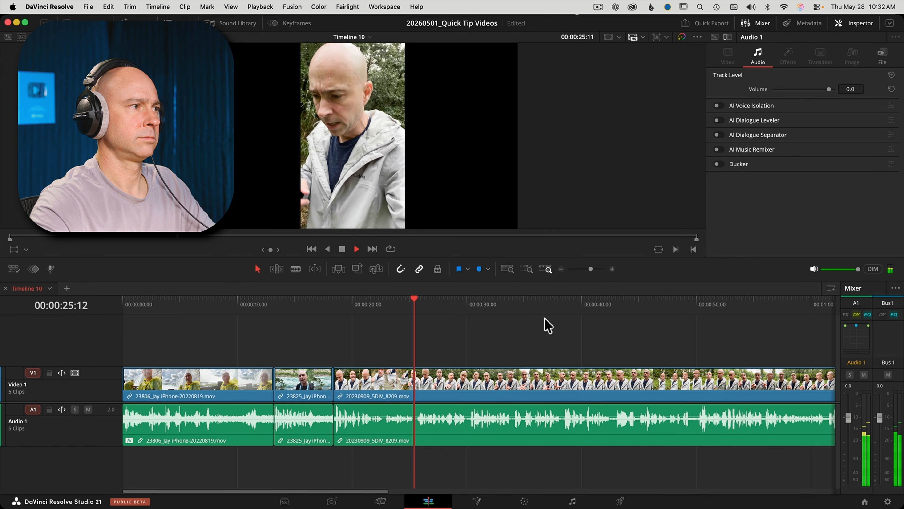
key(space)
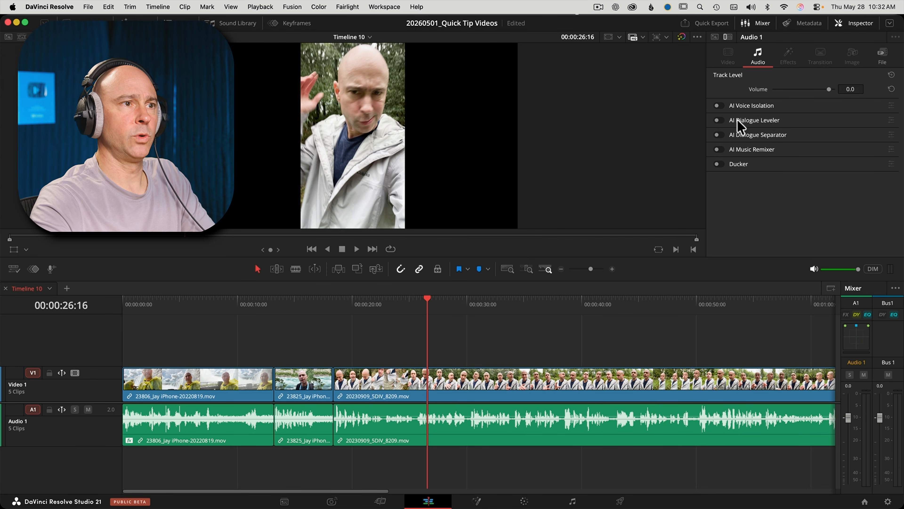
click(718, 121)
click(719, 120)
click(718, 106)
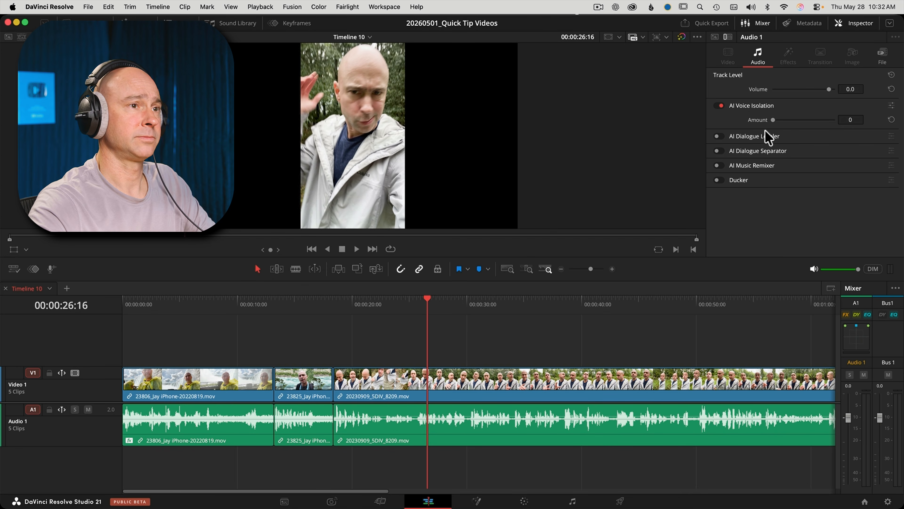
drag(771, 120, 825, 120)
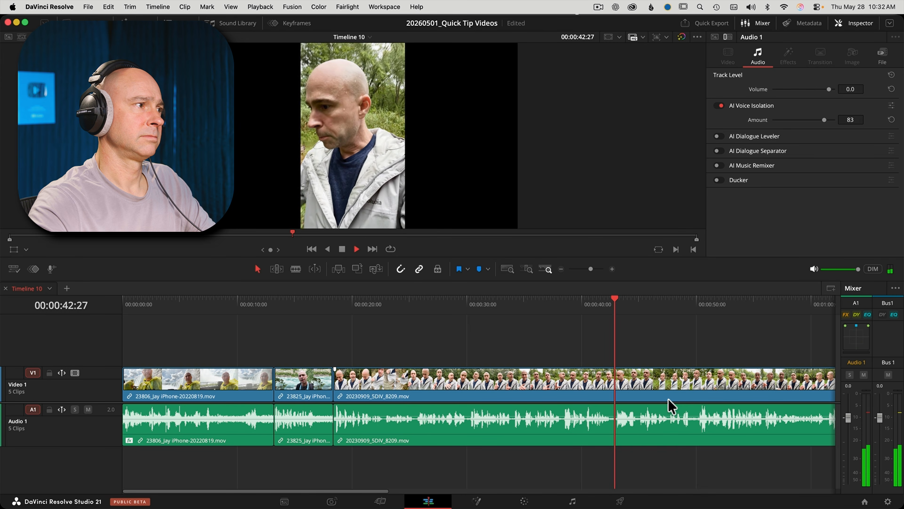
key(space)
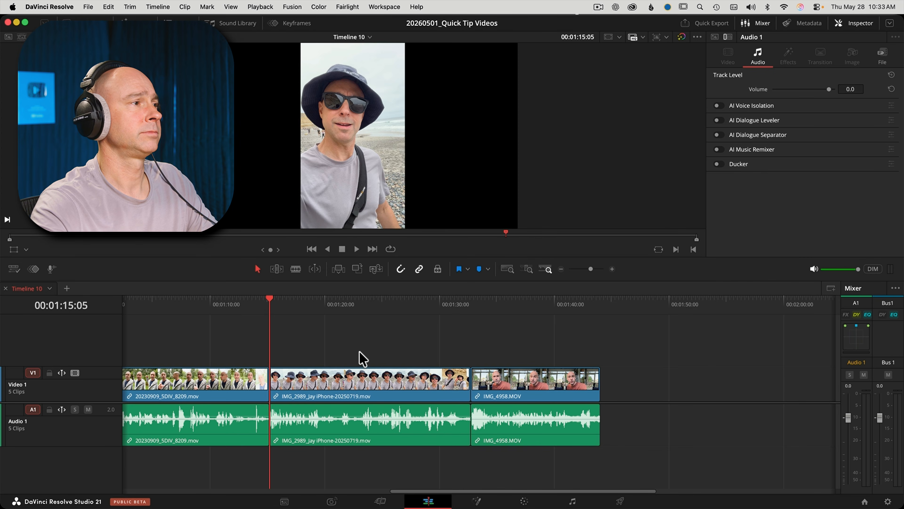
Play the IMG_2989 clip and enable AI Voice Isolation on the Audio 1 track, trying different Amounts such as 34 and 40.
key(space)
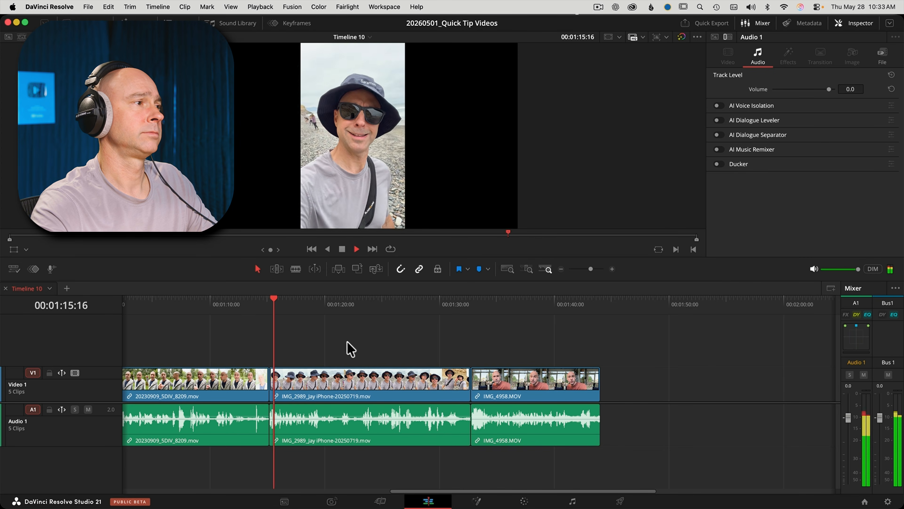
click(717, 105)
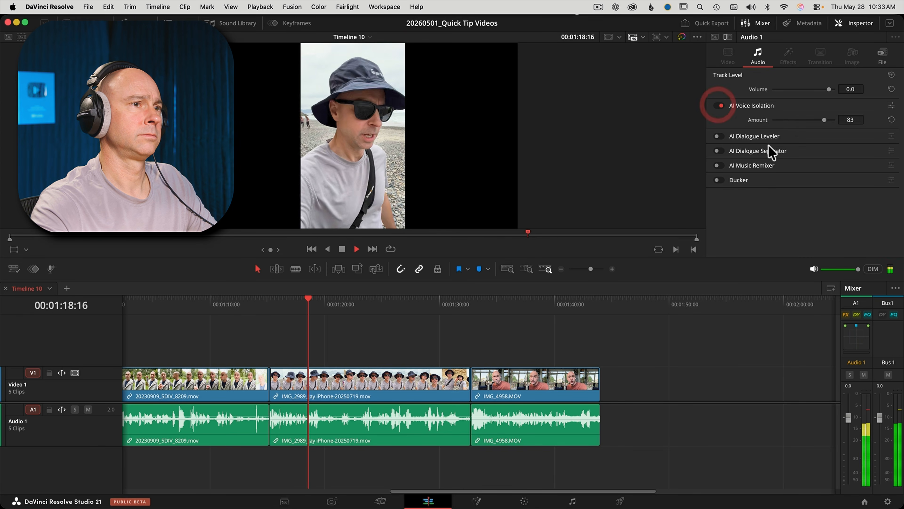
click(793, 120)
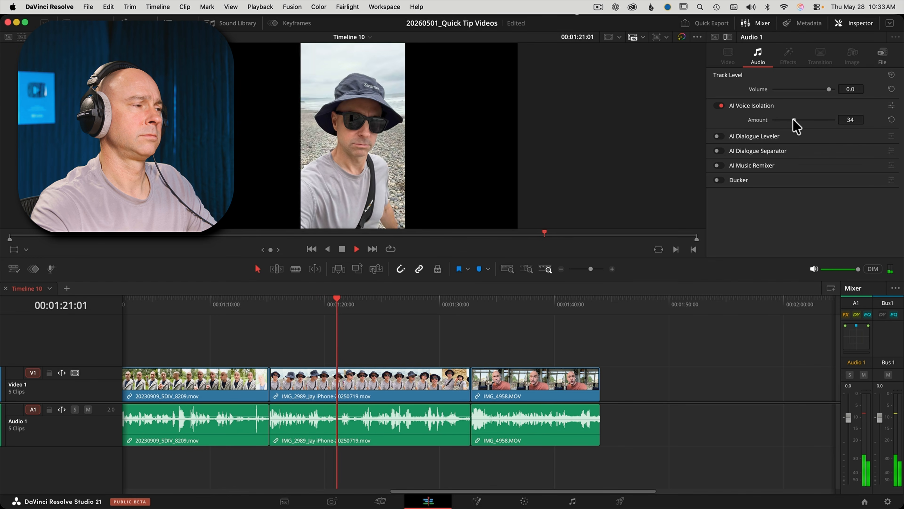
mouse_move(794, 120)
mouse_down()
mouse_move(773, 120)
mouse_move(803, 124)
mouse_up()
click(797, 119)
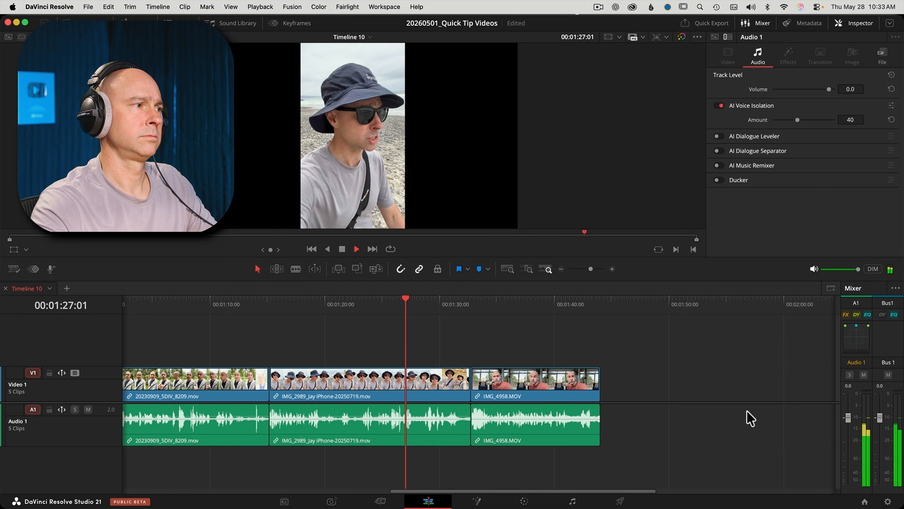
click(803, 121)
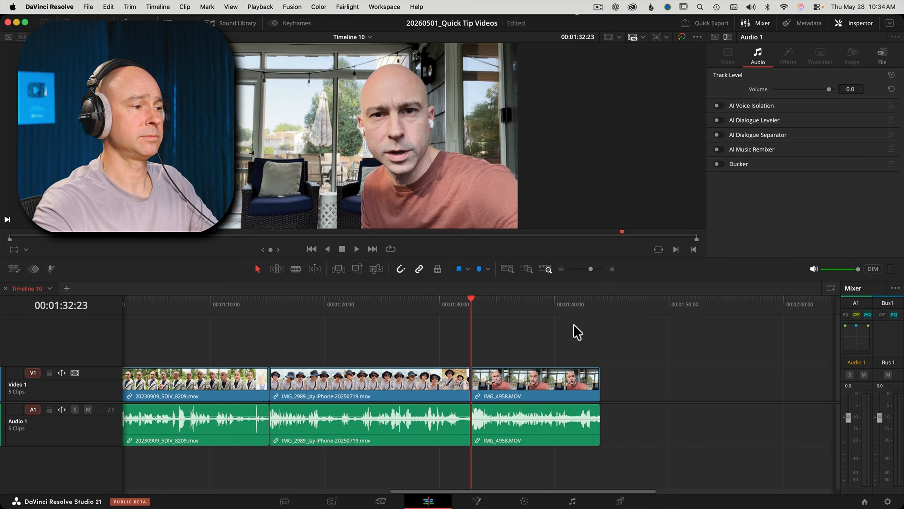
Play the IMG_4958.MOV clip with AI Voice Isolation enabled on the Audio 1 track, trying an Amount of 95 and then a much lower one.
key(space)
click(718, 105)
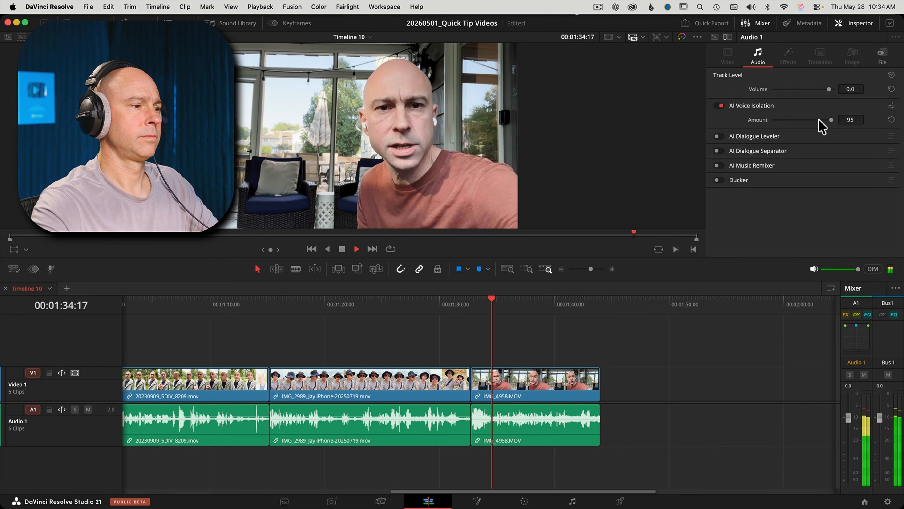
drag(826, 121, 847, 116)
click(787, 121)
key(space)
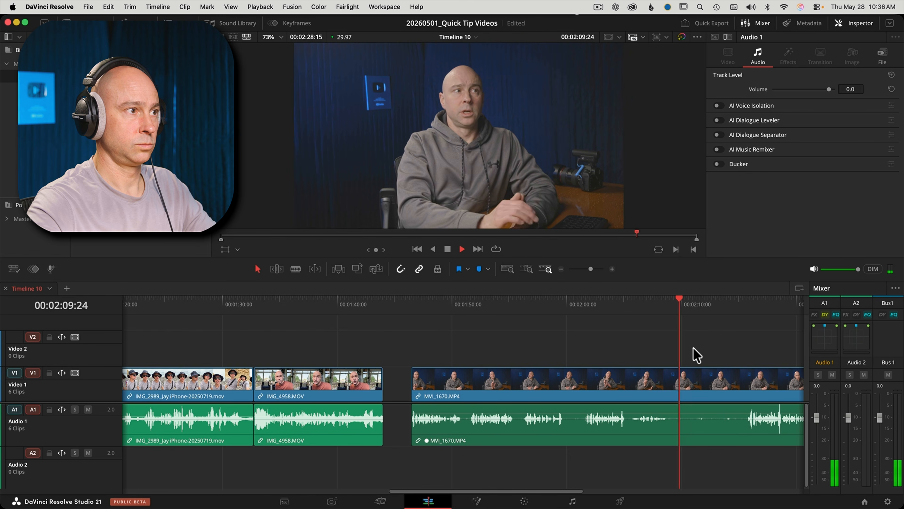
Stop playback and return the playhead to 00:01:59:21 in the MVI_1670.MP4 clip.
key(space)
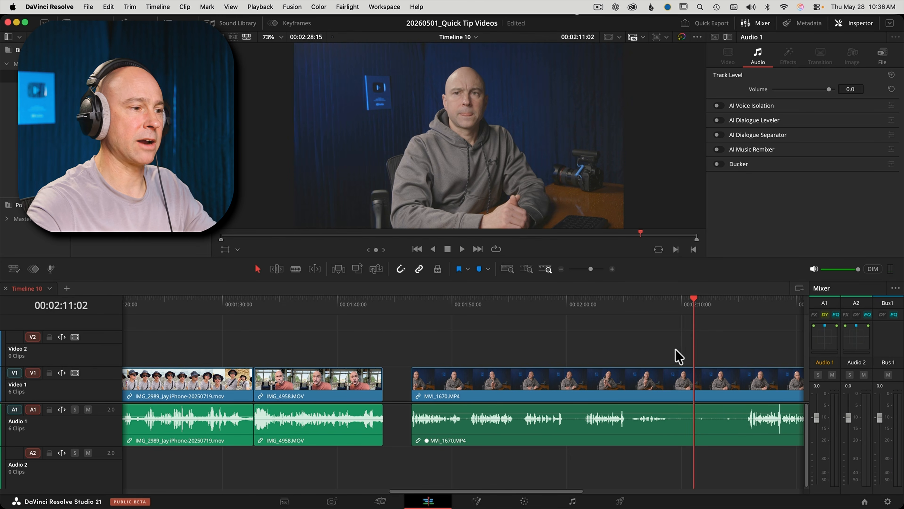
click(566, 304)
drag(566, 304, 563, 306)
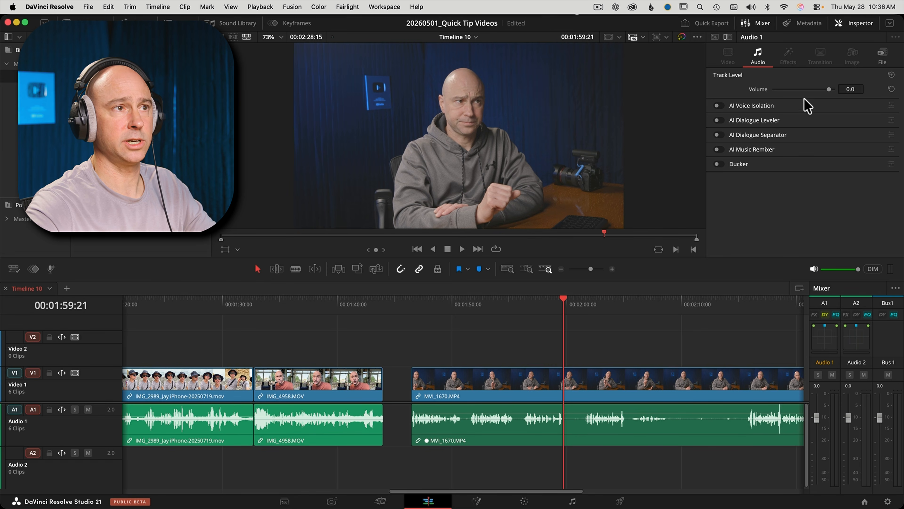
Enable AI Voice Isolation on the Audio 1 track, set its Amount to 20 and play the MVI_1670.MP4 clip to audition it.
click(728, 36)
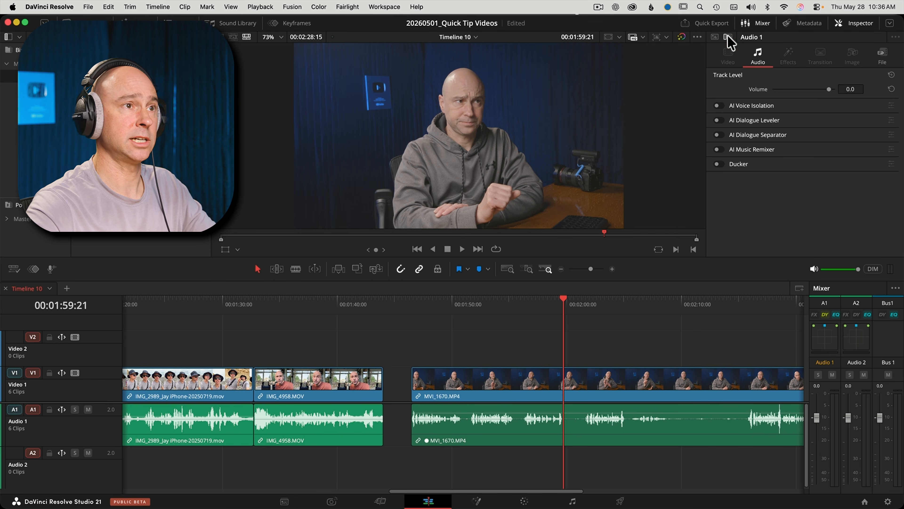
click(745, 38)
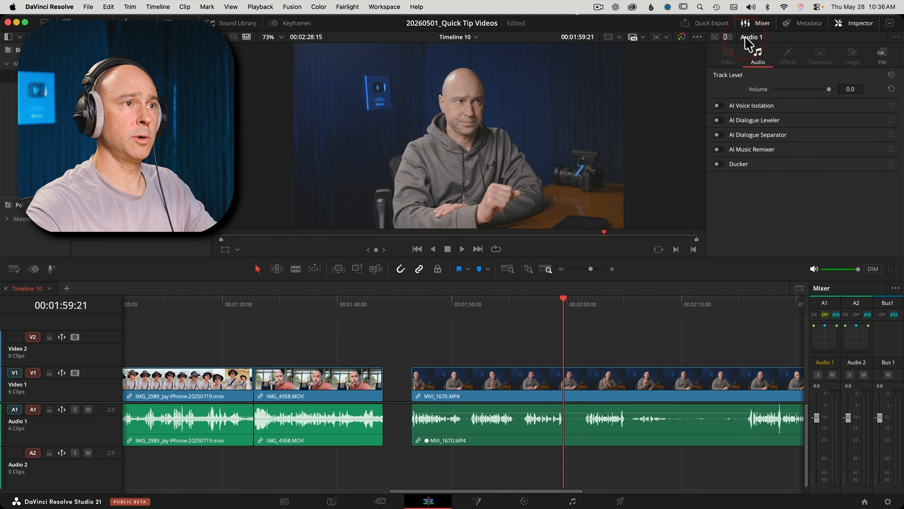
click(717, 106)
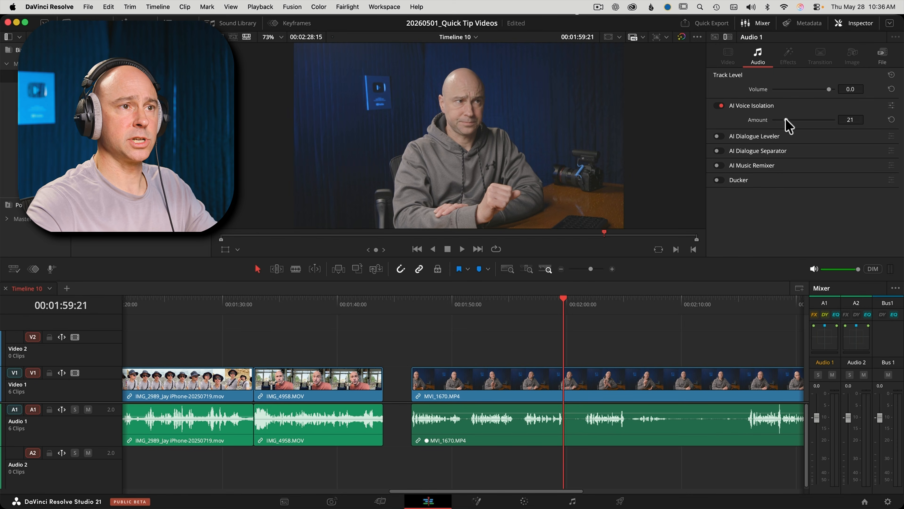
click(785, 119)
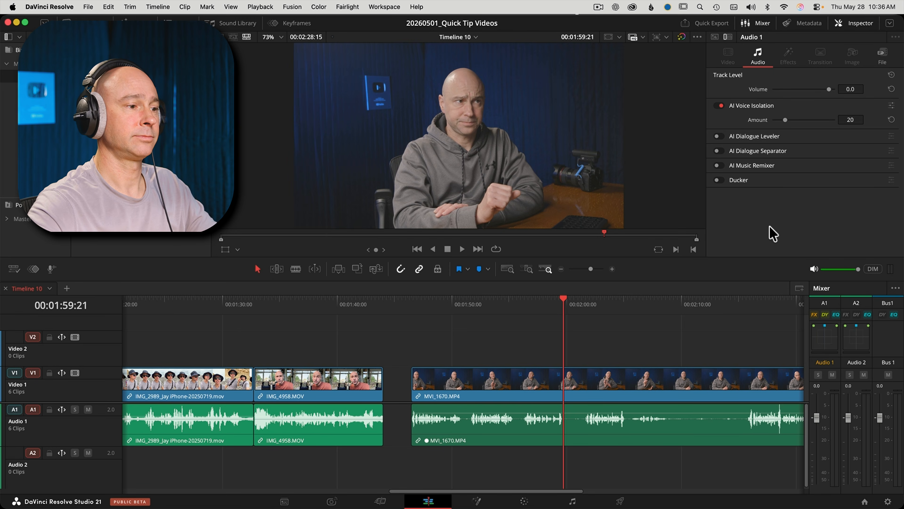
key(space)
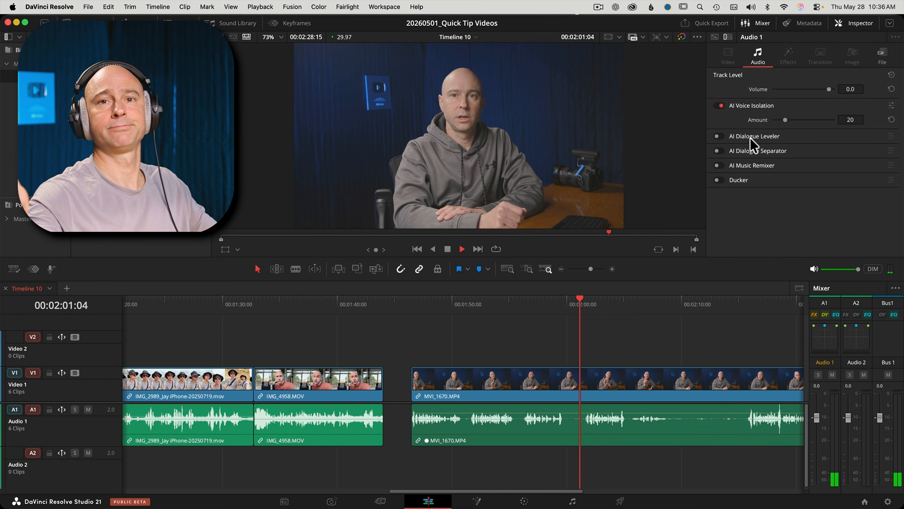